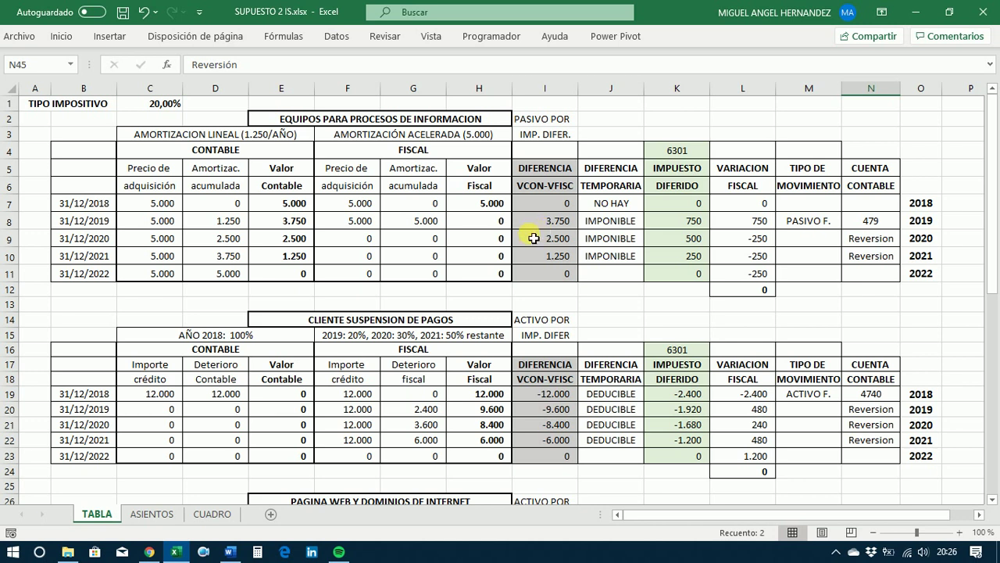
- Consult the CUADRO differences chart and inspect the 2019 deferred tax and fiscal variation formulas of the information-processing equipment on the TABLA sheet
{"action": "left_click", "coordinate": [209, 513]}
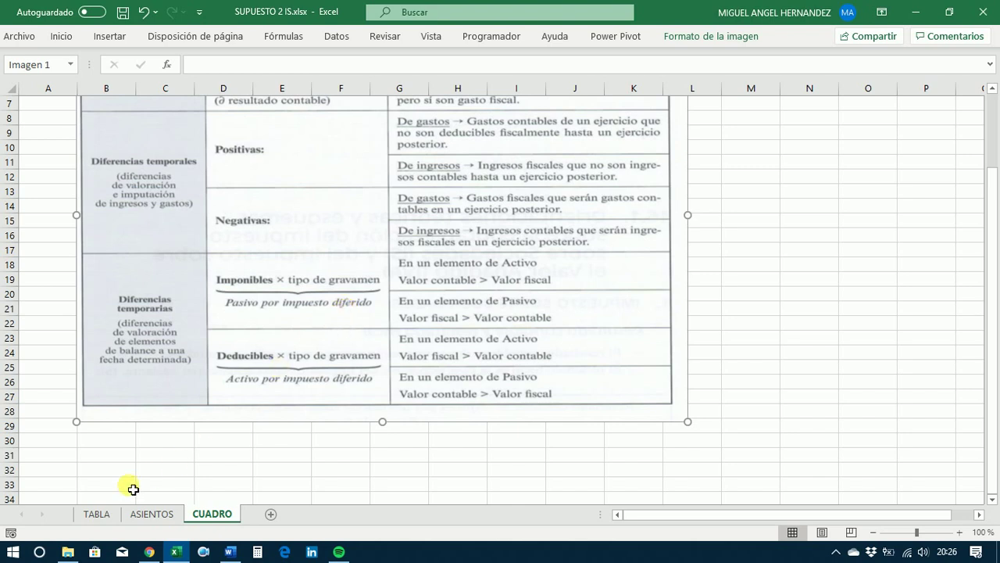
{"action": "left_click", "coordinate": [97, 513]}
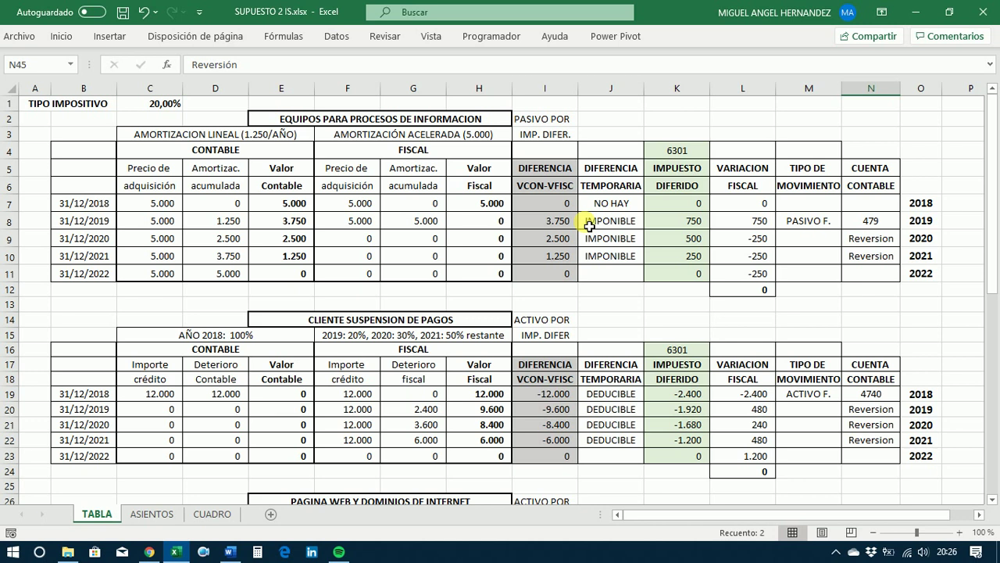
{"action": "double_click", "coordinate": [676, 225]}
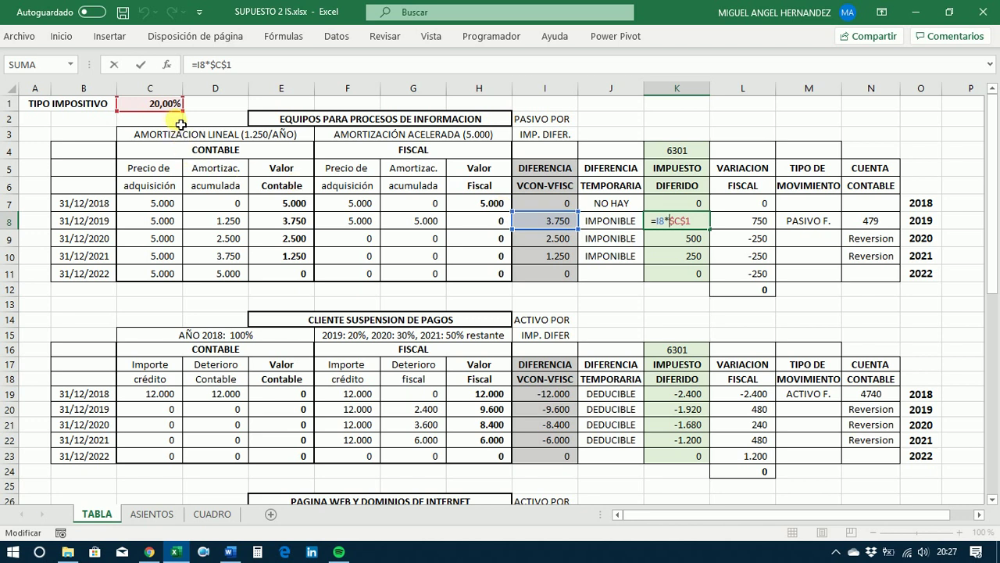
{"action": "key", "text": "ctrl+Return"}
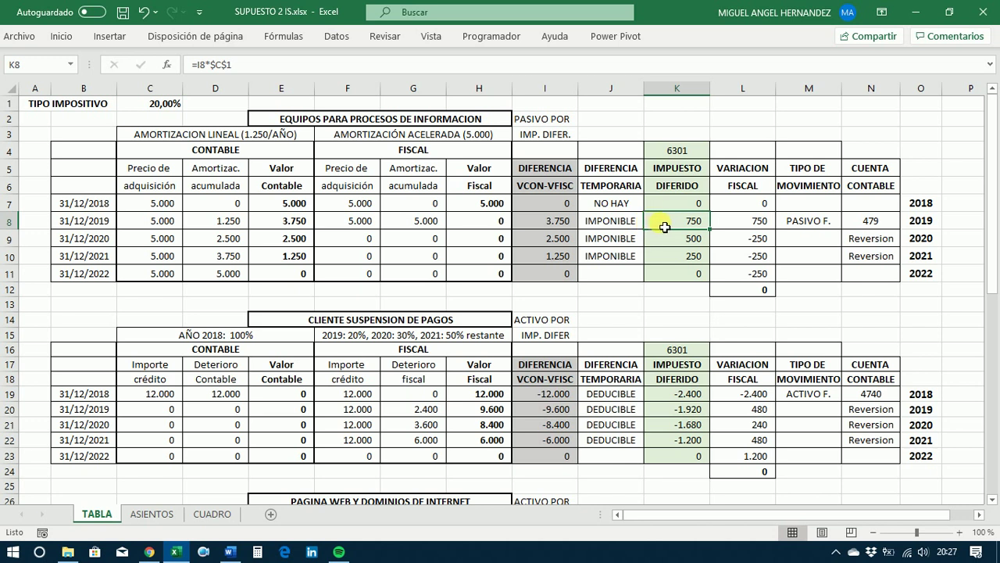
{"action": "double_click", "coordinate": [726, 228]}
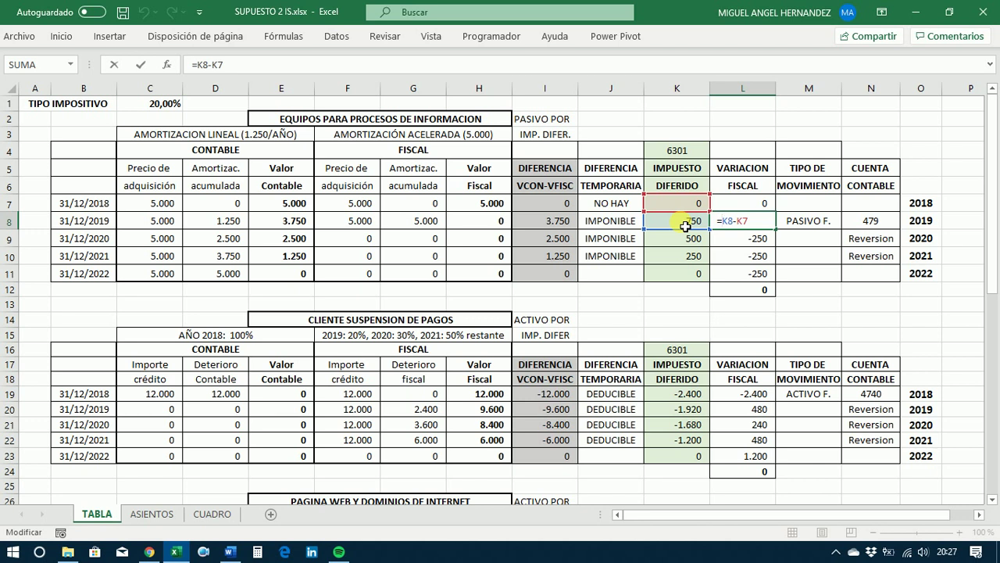
{"action": "key", "text": "ctrl+Return"}
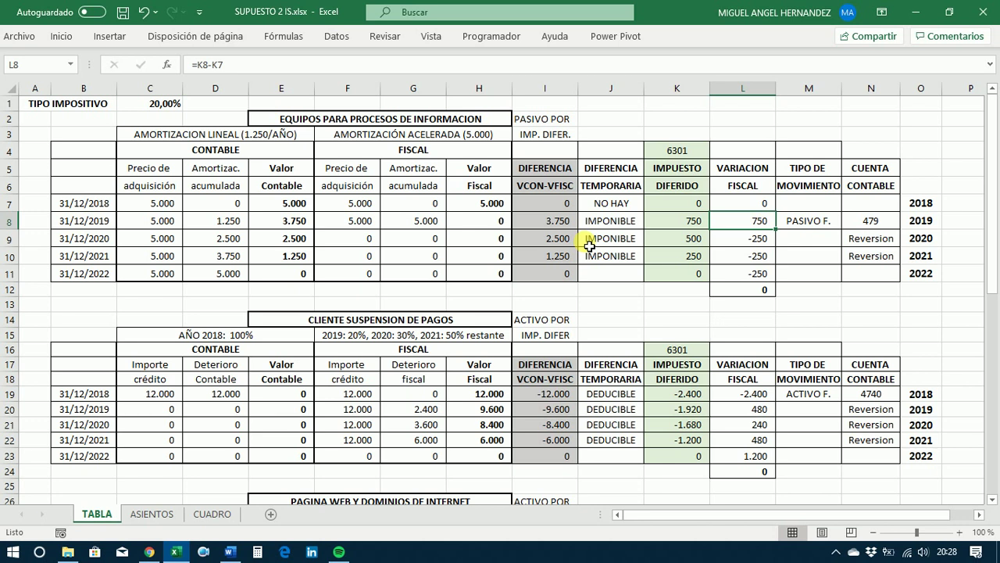
- Examine the 2020 and 2021 deferred tax formulas and the 2019 fiscal variation formula in the information-processing equipment table
{"action": "double_click", "coordinate": [658, 242]}
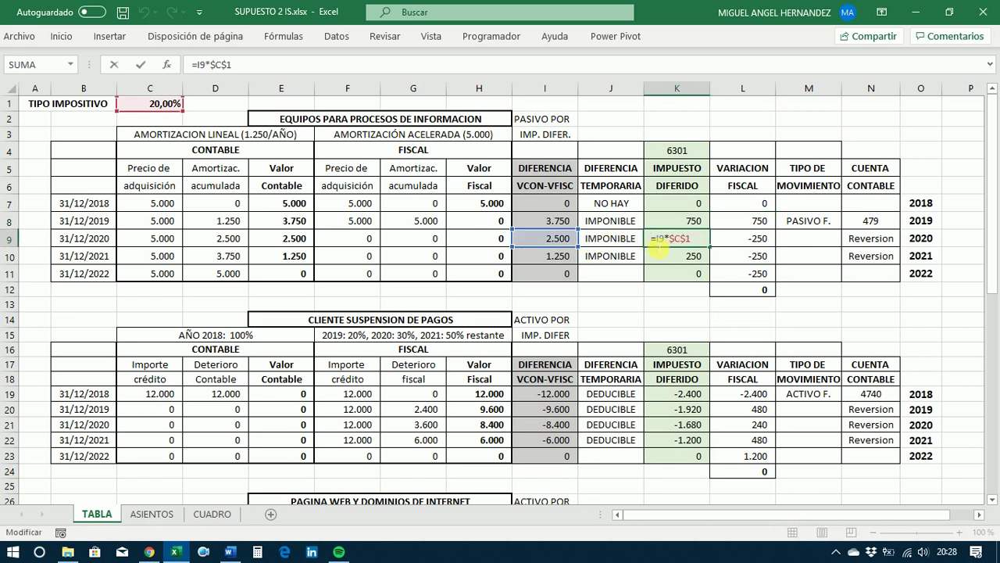
{"action": "key", "text": "Escape"}
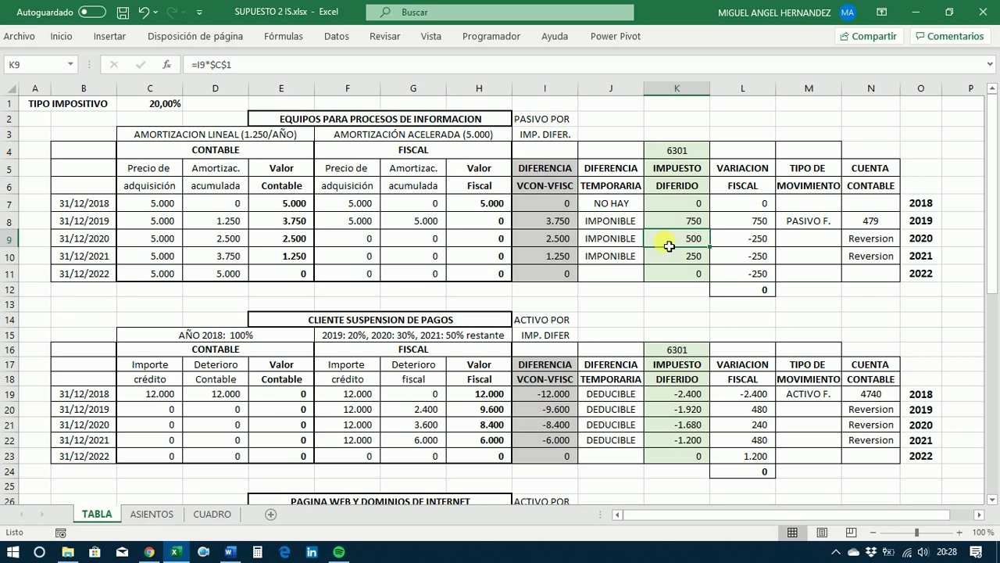
{"action": "left_click", "coordinate": [731, 227]}
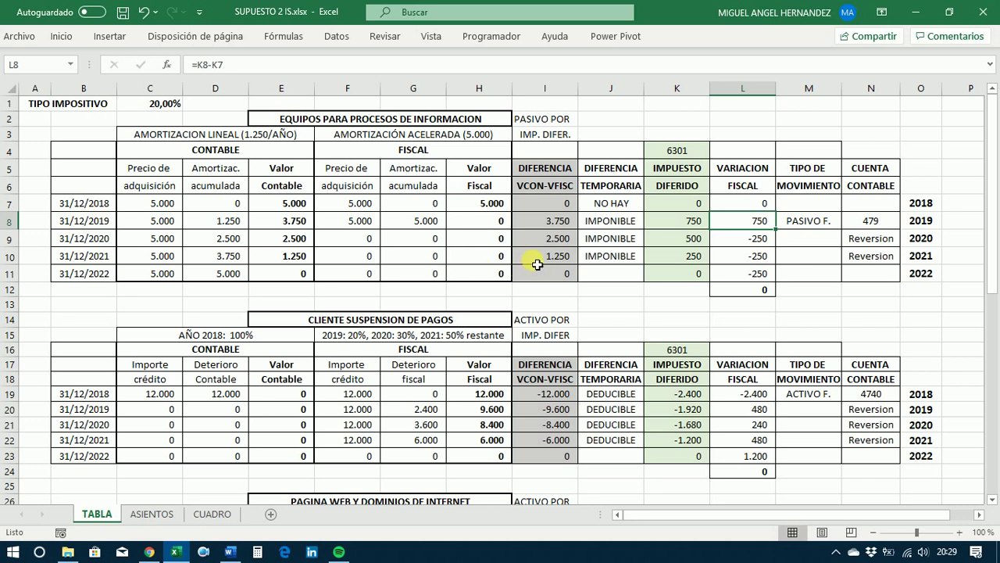
{"action": "double_click", "coordinate": [665, 262]}
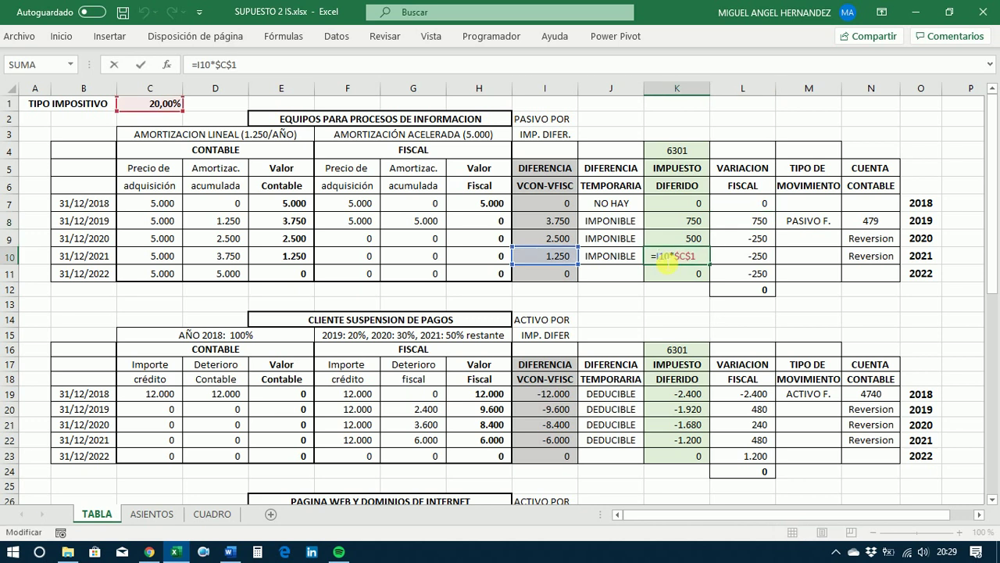
{"action": "key", "text": "Escape"}
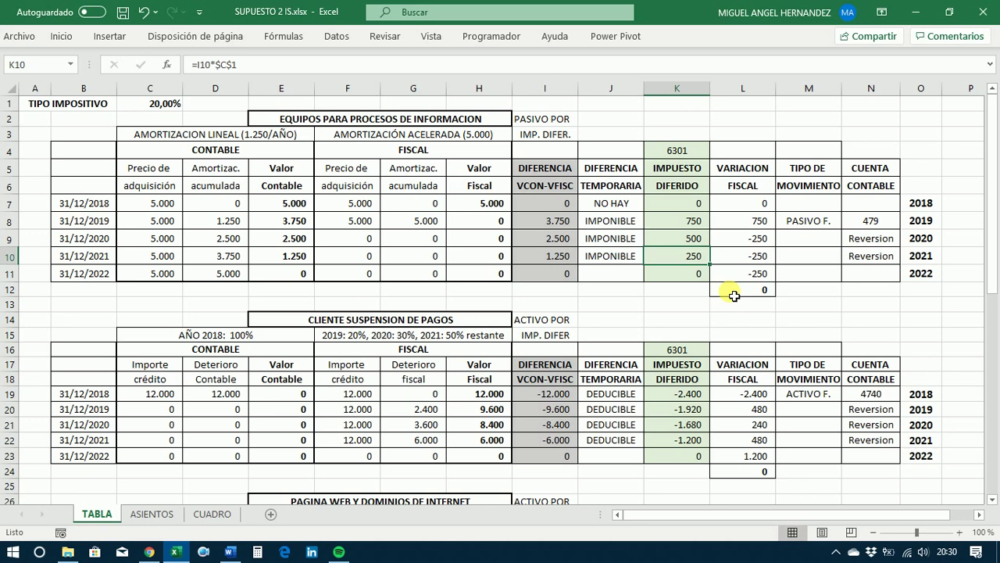
- Check the 2018 difference and deferred tax formulas of the CLIENTE SUSPENSION DE PAGOS table against the deductible differences on the CUADRO sheet
{"action": "scroll", "coordinate": [397, 290], "scroll_direction": "down", "scroll_amount": 1}
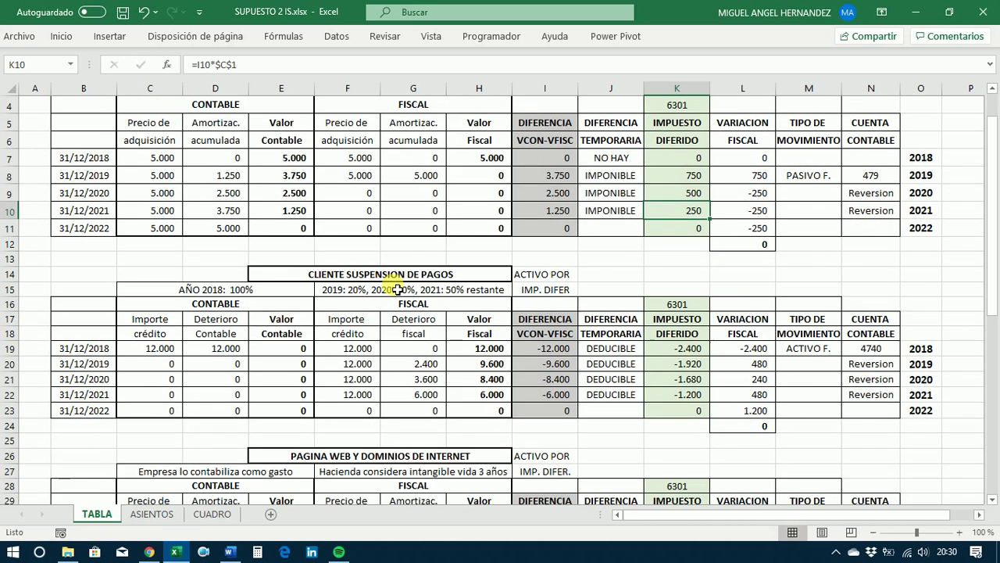
{"action": "scroll", "coordinate": [397, 283], "scroll_direction": "down", "scroll_amount": 1}
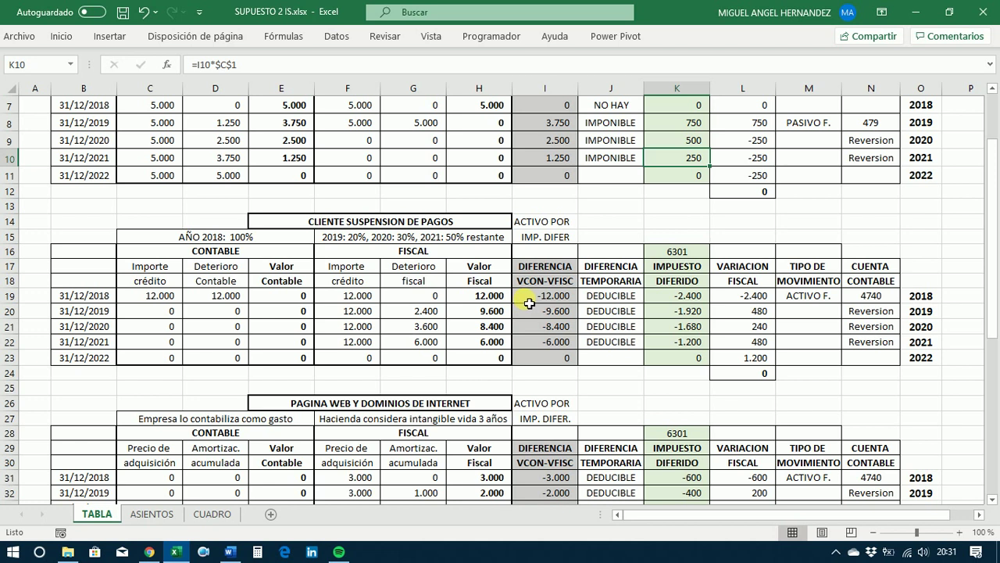
{"action": "left_click", "coordinate": [530, 303]}
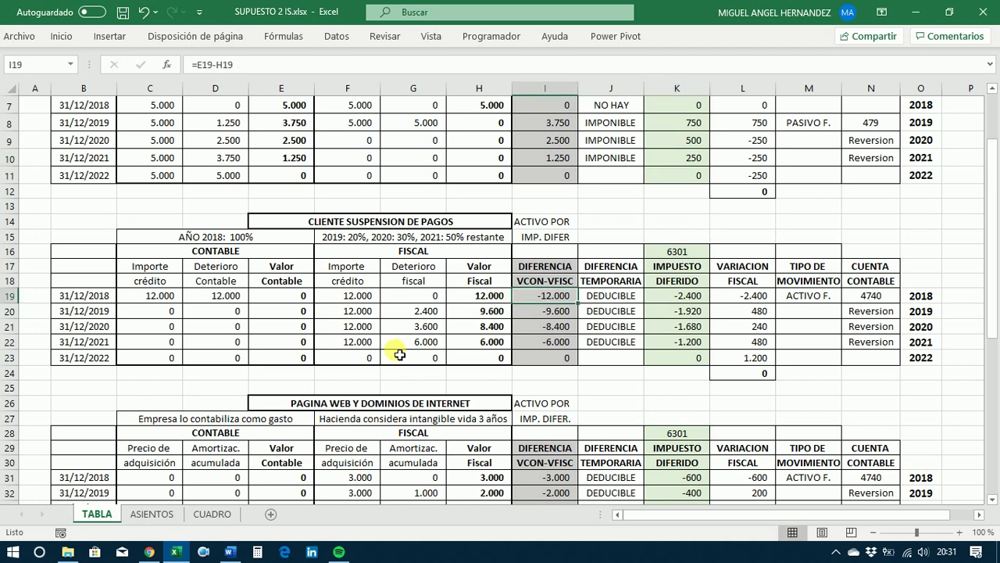
{"action": "left_click", "coordinate": [212, 513]}
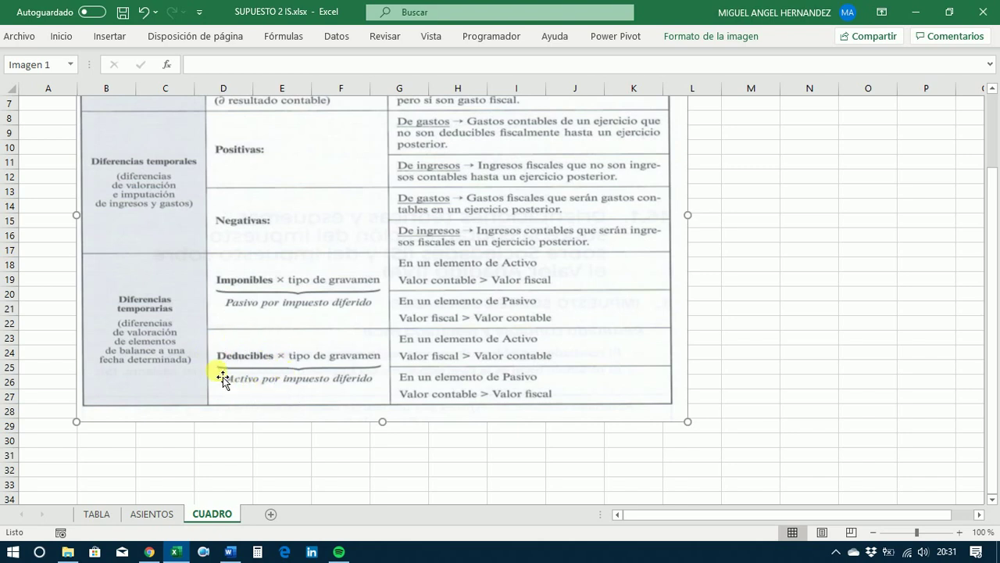
{"action": "left_click", "coordinate": [97, 513]}
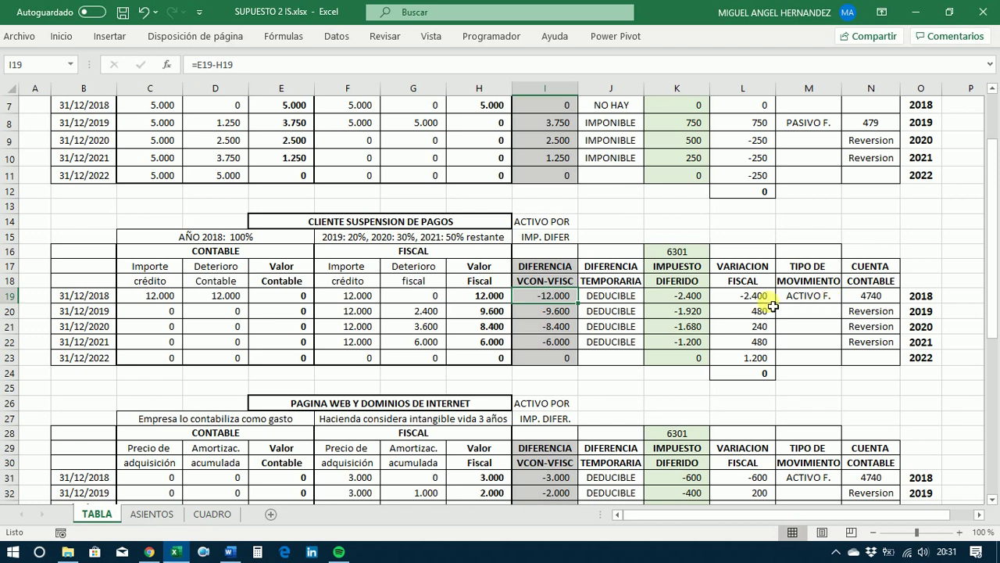
{"action": "double_click", "coordinate": [655, 301]}
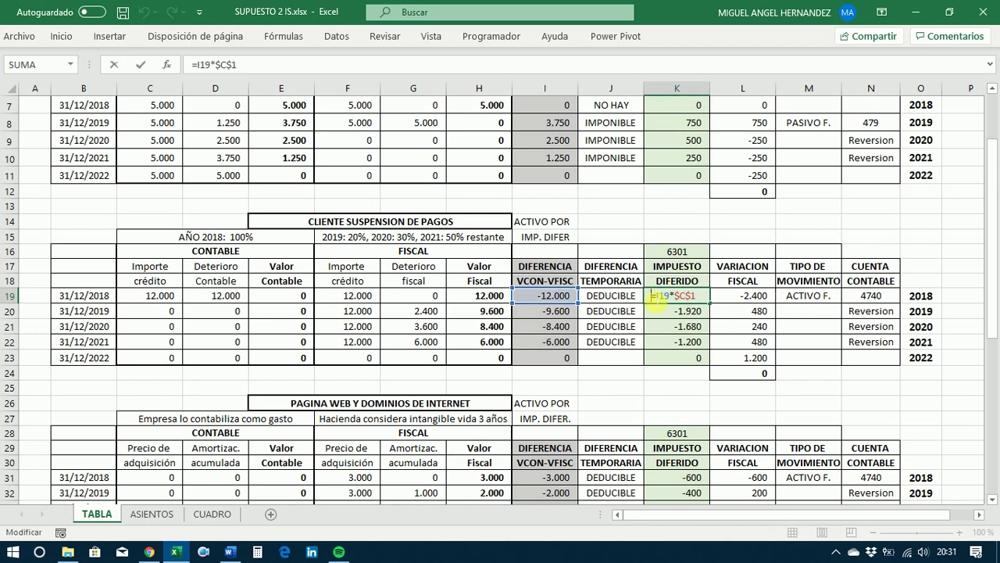
{"action": "key", "text": "Escape"}
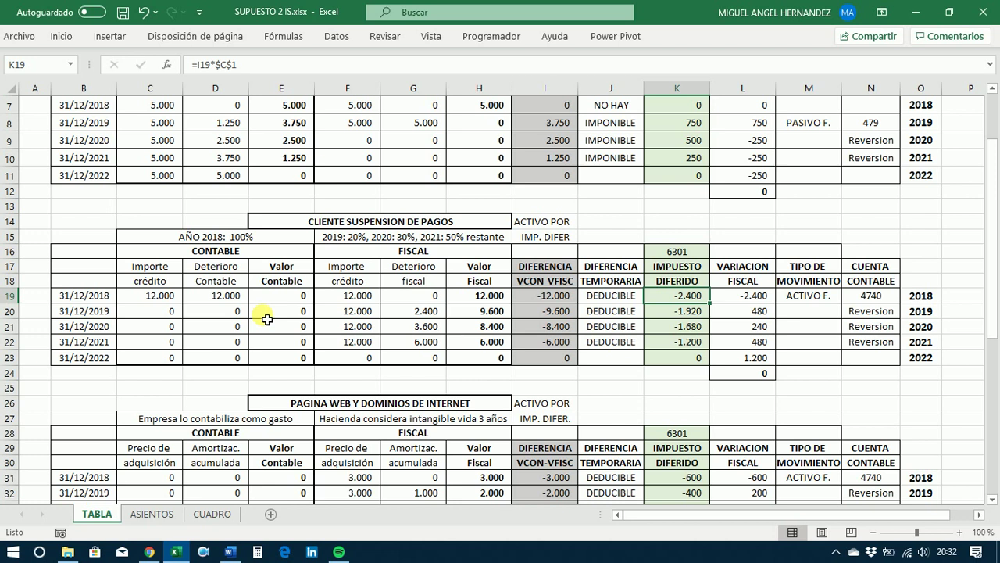
- Inspect the 2019 fiscal impairment, deferred tax and fiscal variation formulas of the CLIENTE SUSPENSION DE PAGOS table, plus its variation total
{"action": "double_click", "coordinate": [409, 313]}
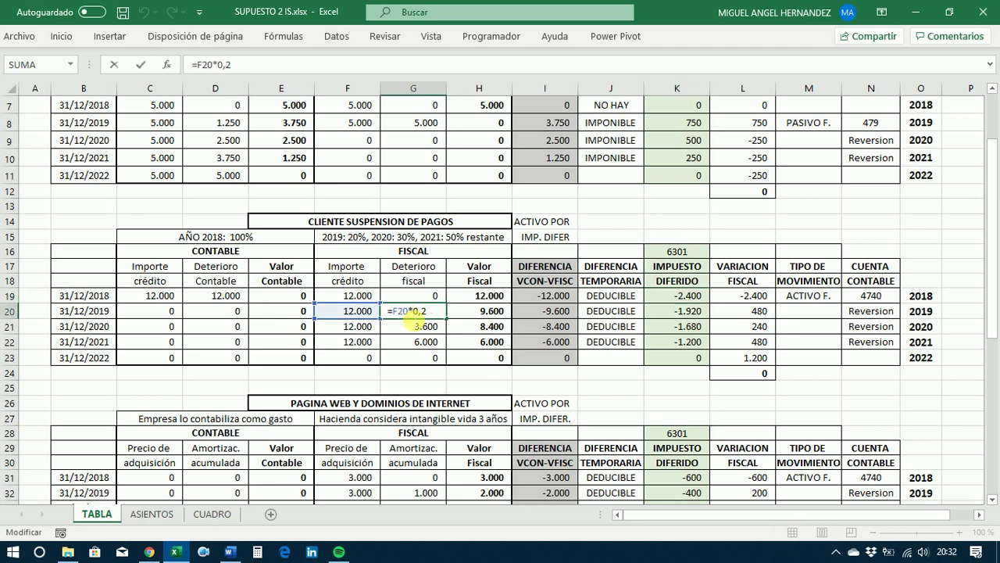
{"action": "key", "text": "ctrl+Return"}
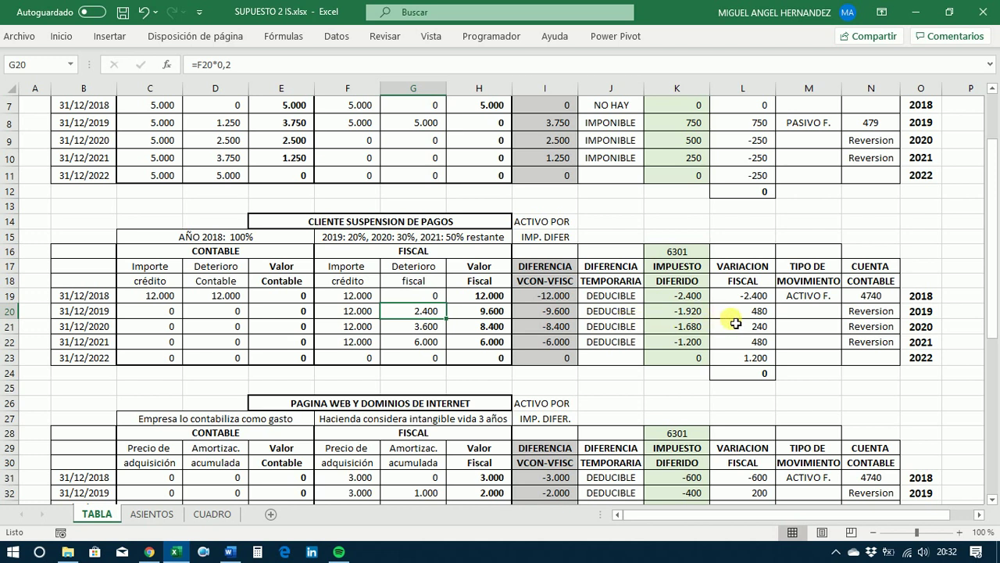
{"action": "double_click", "coordinate": [668, 319]}
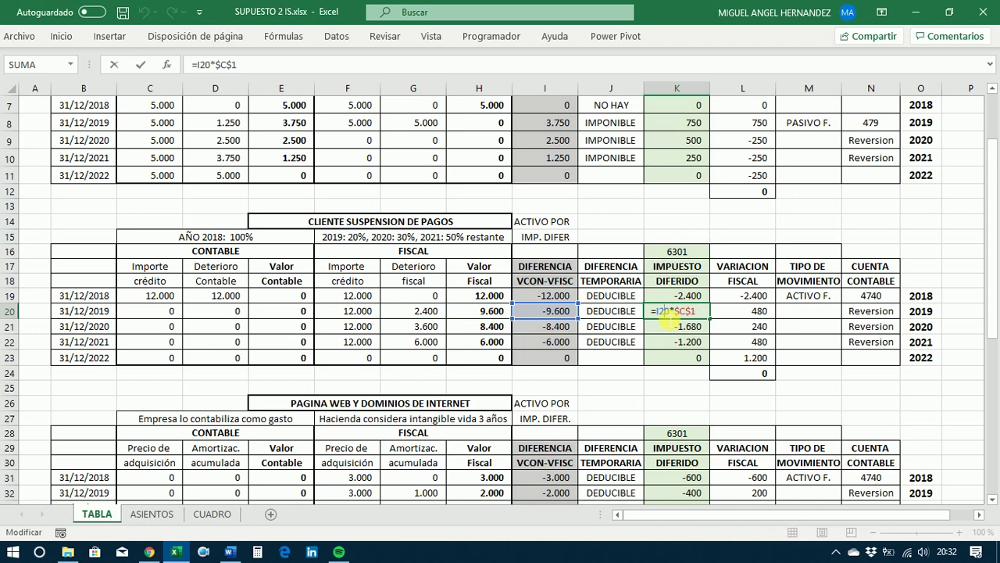
{"action": "double_click", "coordinate": [740, 312]}
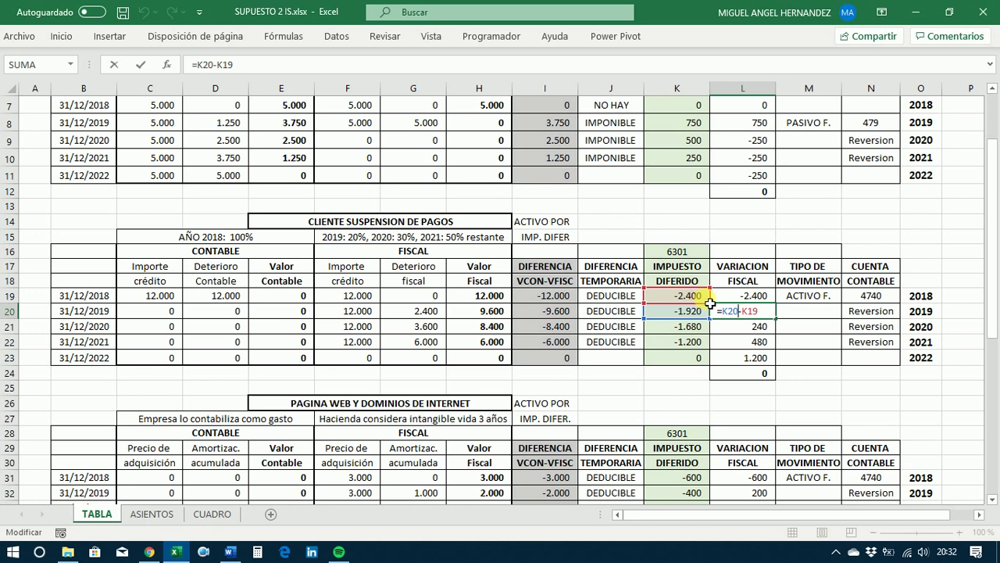
{"action": "key", "text": "ctrl+Return"}
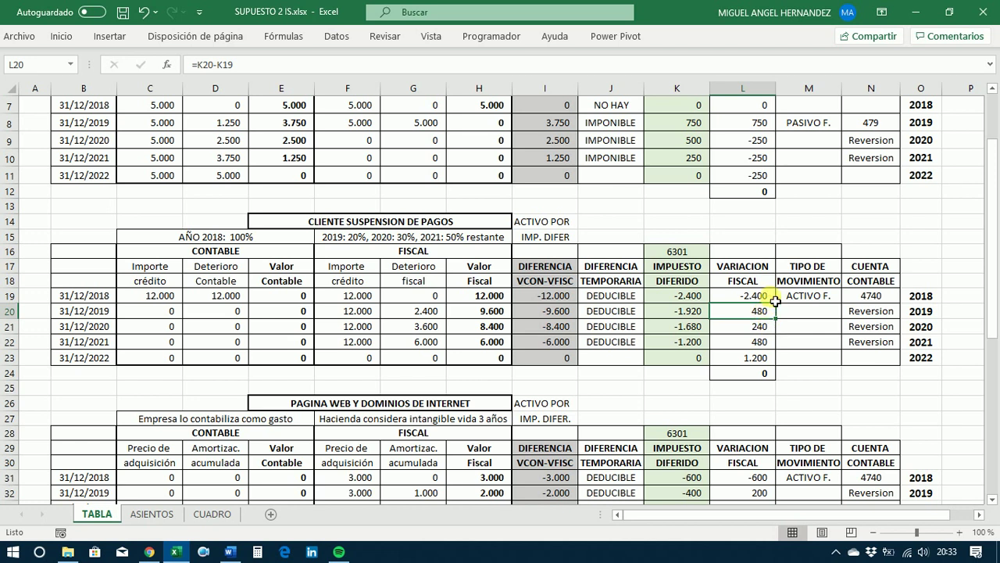
{"action": "left_click", "coordinate": [744, 375]}
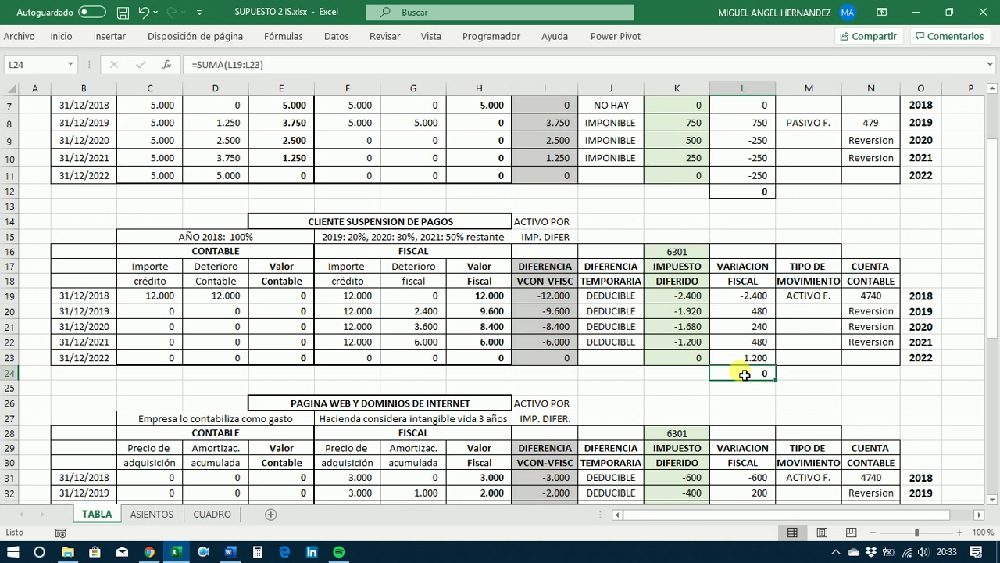
- Inspect the 2018 and 2019 deferred tax and fiscal variation formulas and the 2019 account entry in the PAGINA WEB Y DOMINIOS DE INTERNET table
{"action": "scroll", "coordinate": [745, 375], "scroll_direction": "down", "scroll_amount": 1}
{"action": "scroll", "coordinate": [744, 375], "scroll_direction": "down", "scroll_amount": 1}
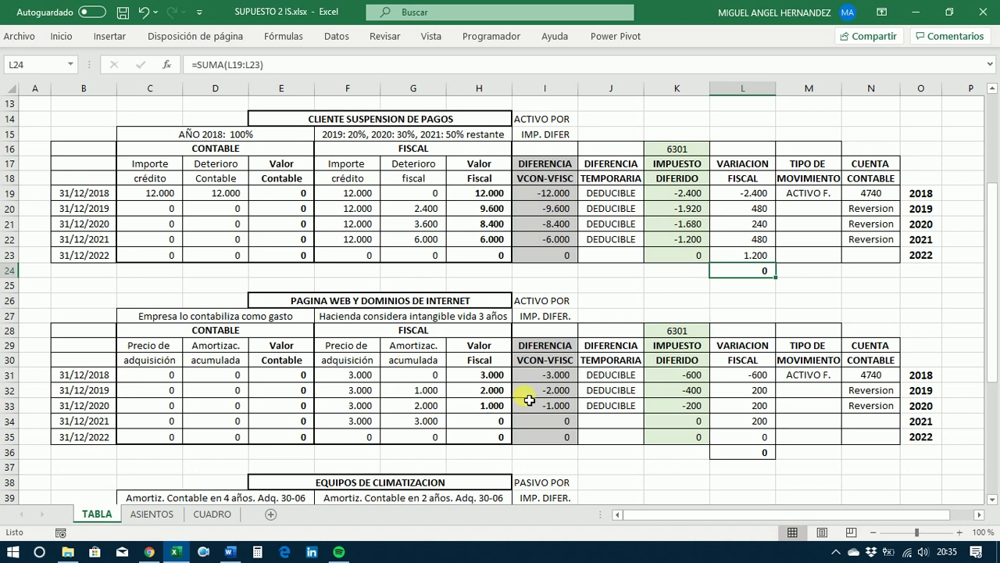
{"action": "left_click", "coordinate": [698, 390]}
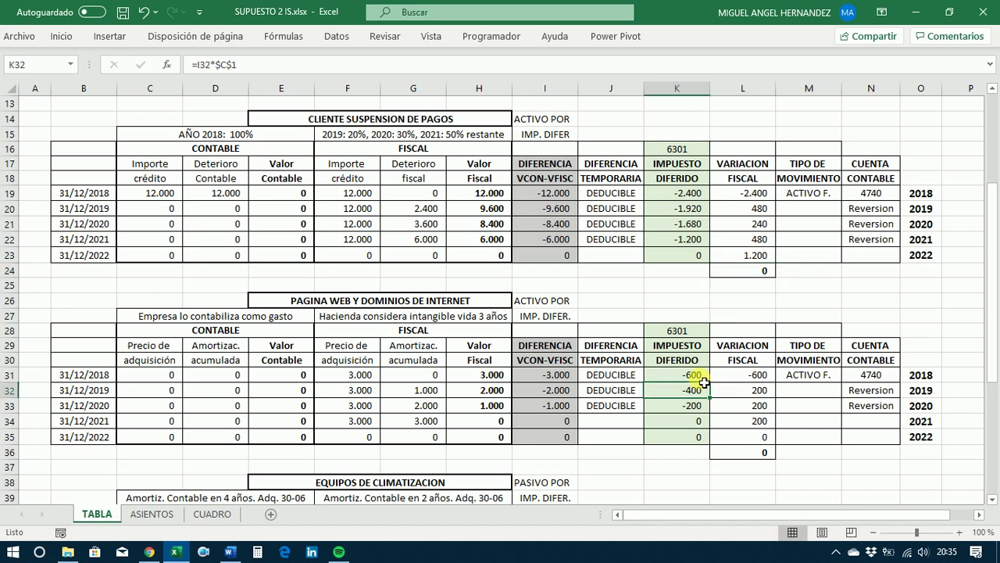
{"action": "left_click", "coordinate": [703, 381]}
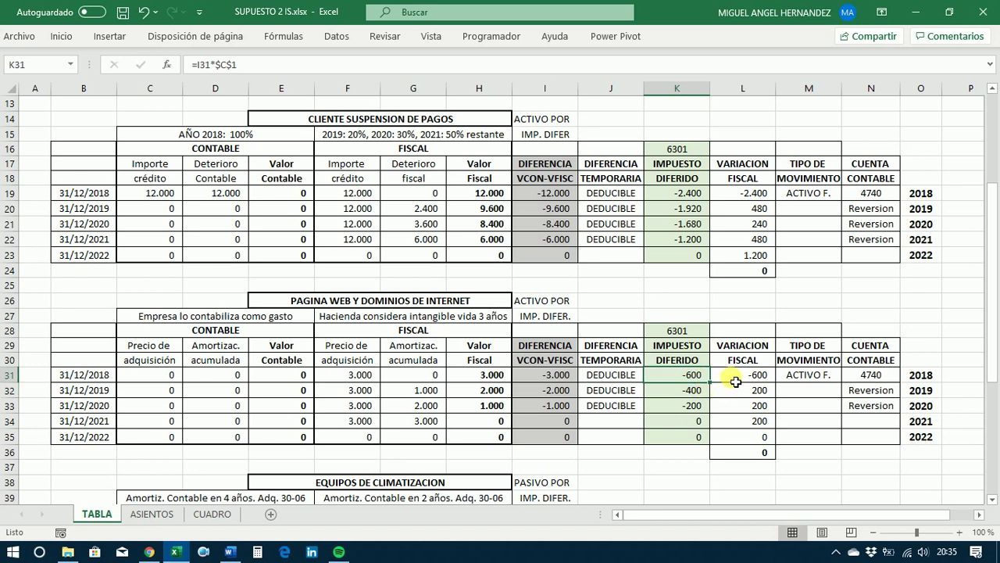
{"action": "left_click", "coordinate": [735, 379]}
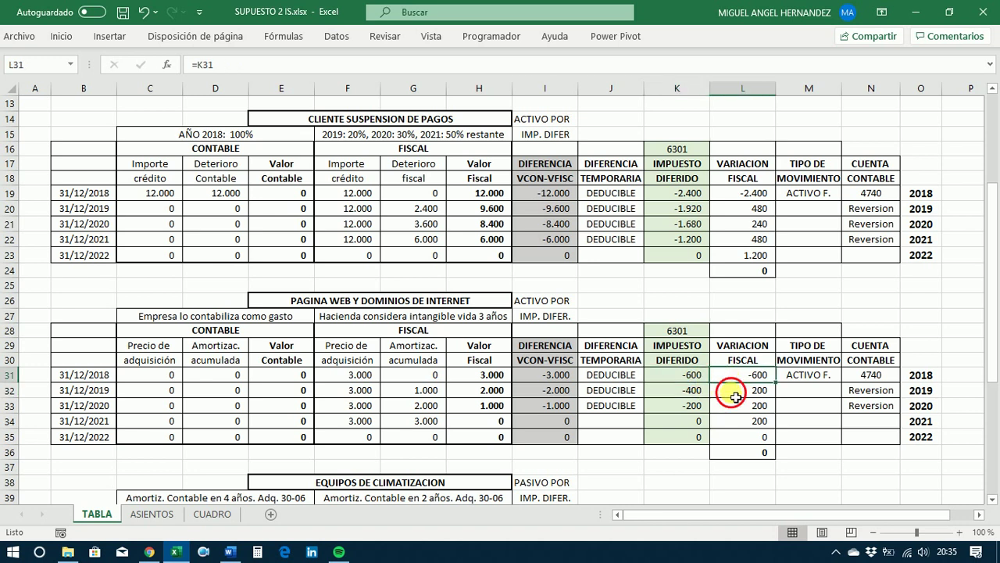
{"action": "left_click", "coordinate": [735, 397]}
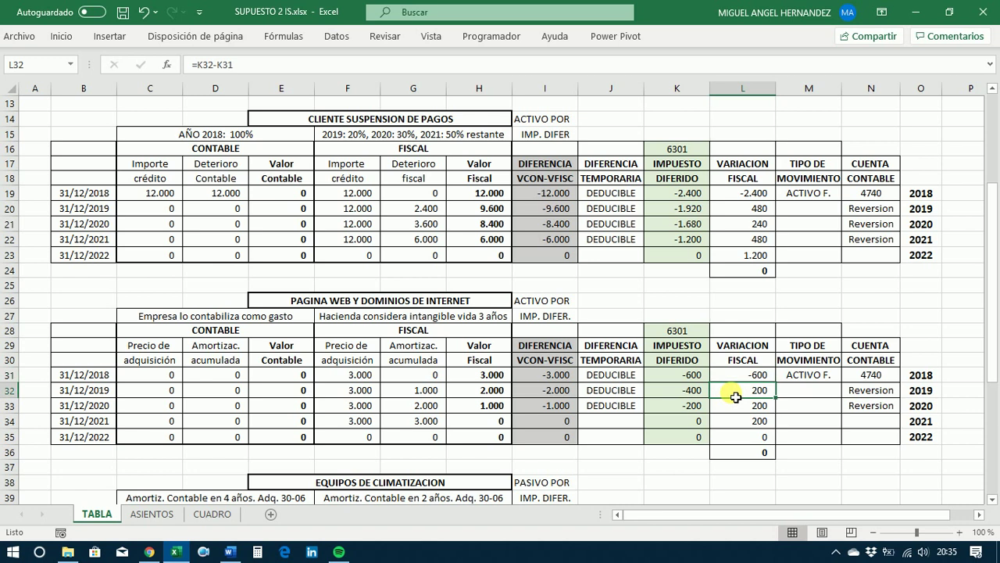
{"action": "left_click", "coordinate": [850, 396]}
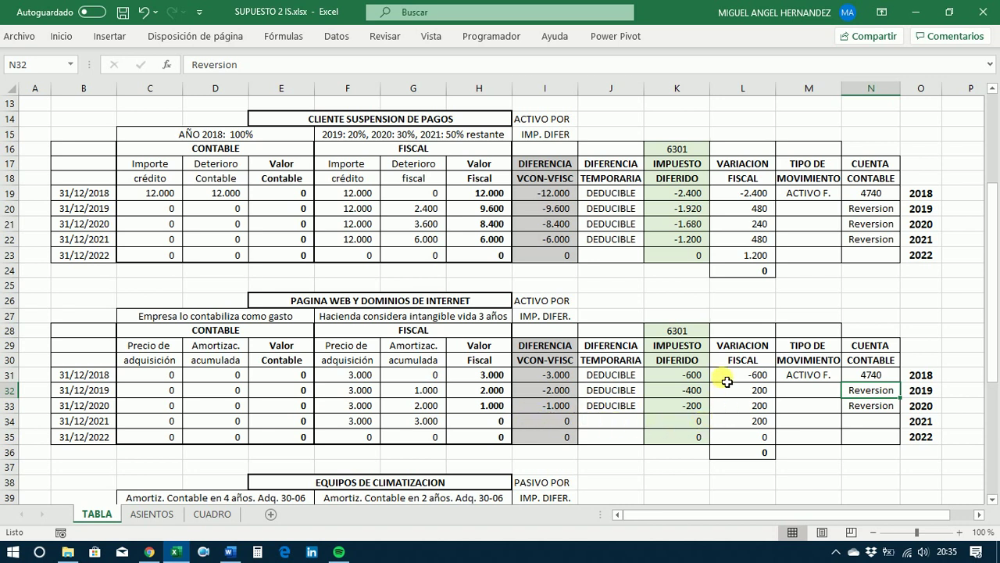
- Compare the 2019, 2020 and 2021 fiscal variation formulas in the PAGINA WEB Y DOMINIOS DE INTERNET table
{"action": "left_click", "coordinate": [729, 387]}
{"action": "left_click", "coordinate": [737, 406]}
{"action": "left_click", "coordinate": [737, 419]}
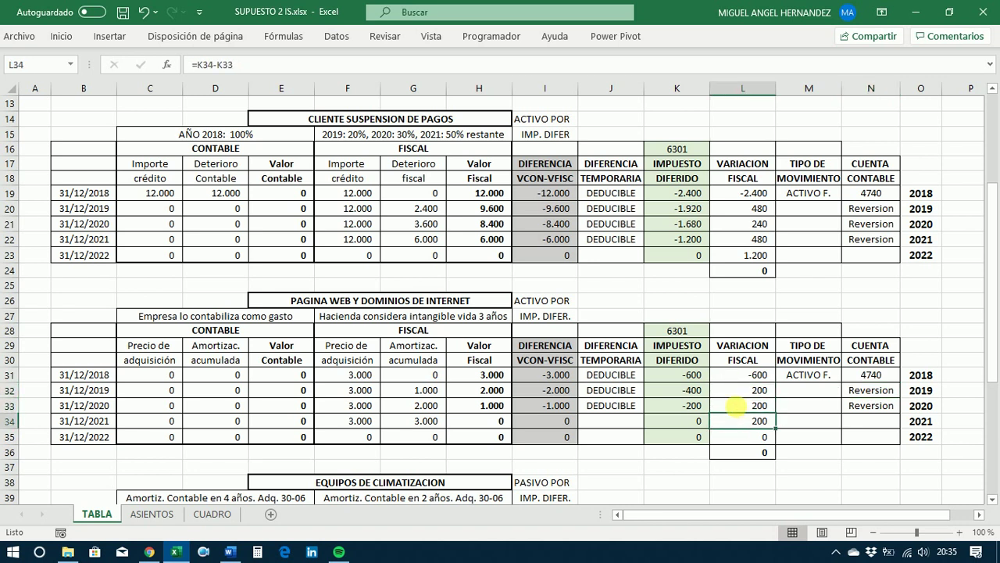
{"action": "left_click", "coordinate": [737, 405]}
{"action": "left_click", "coordinate": [737, 420]}
{"action": "left_click", "coordinate": [739, 409]}
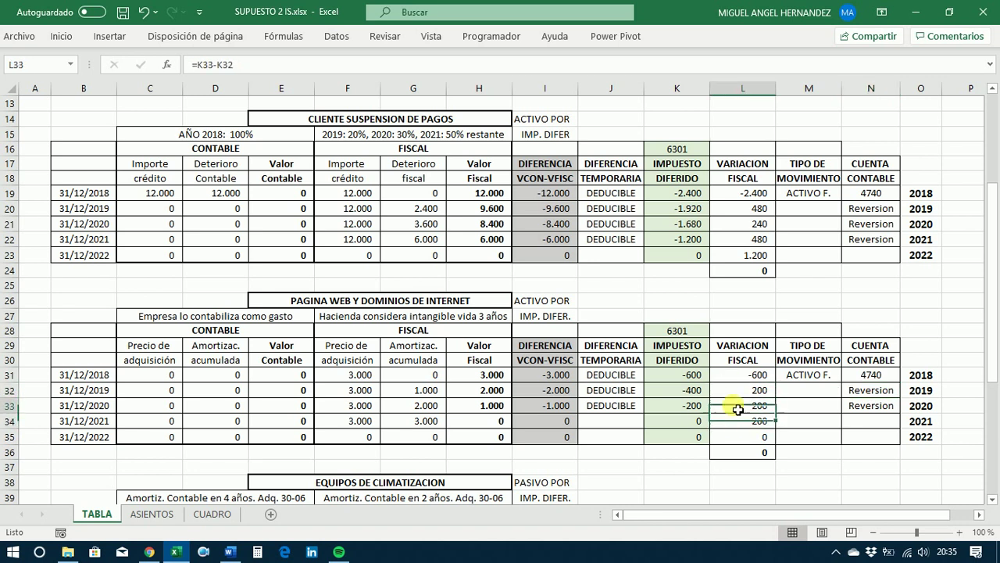
{"action": "left_click", "coordinate": [736, 393]}
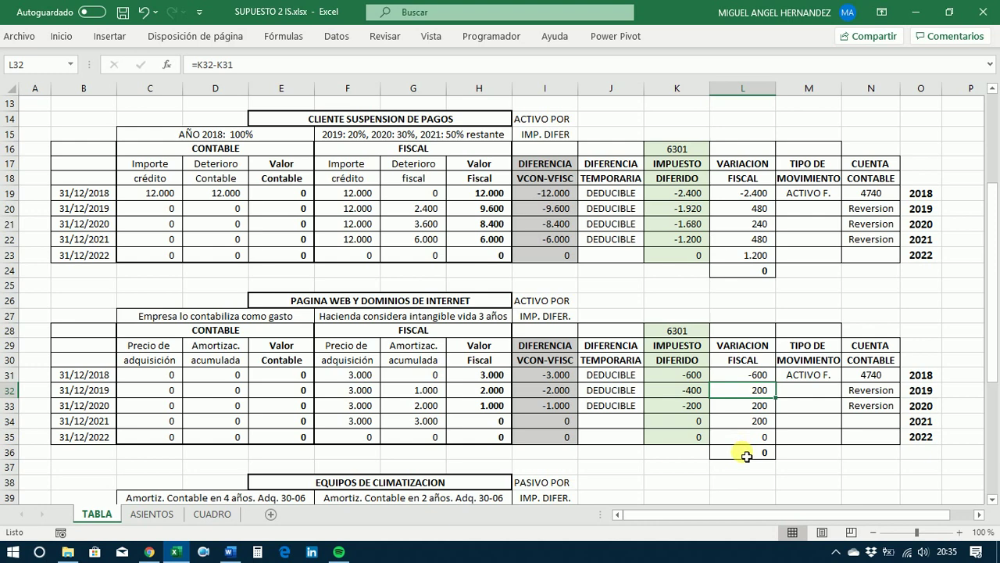
- Inspect the 2018 accounting accumulated depreciation formula in the EQUIPOS DE CLIMATIZACION table
{"action": "scroll", "coordinate": [746, 455], "scroll_direction": "down", "scroll_amount": 1}
{"action": "scroll", "coordinate": [746, 455], "scroll_direction": "down", "scroll_amount": 3}
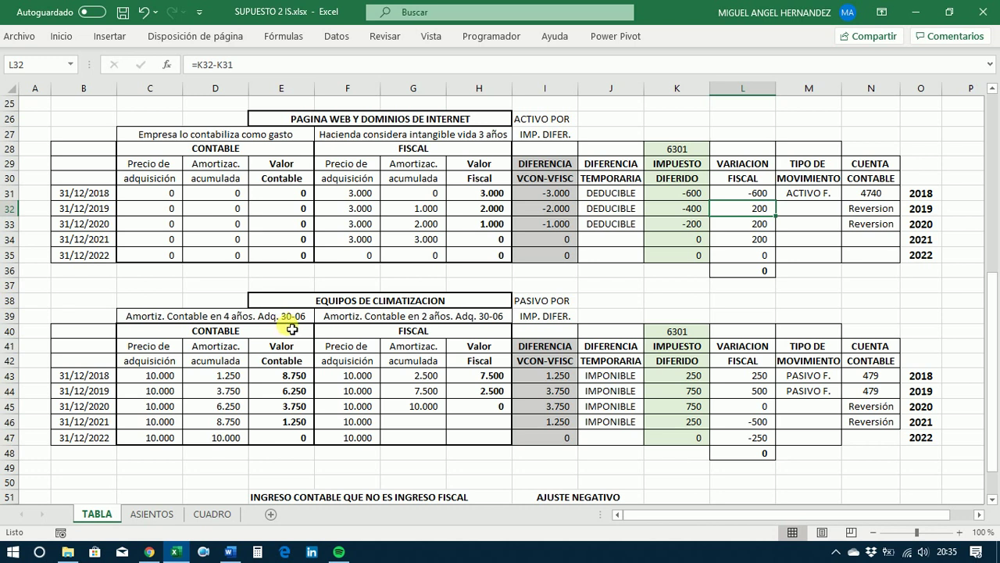
{"action": "left_click", "coordinate": [241, 380]}
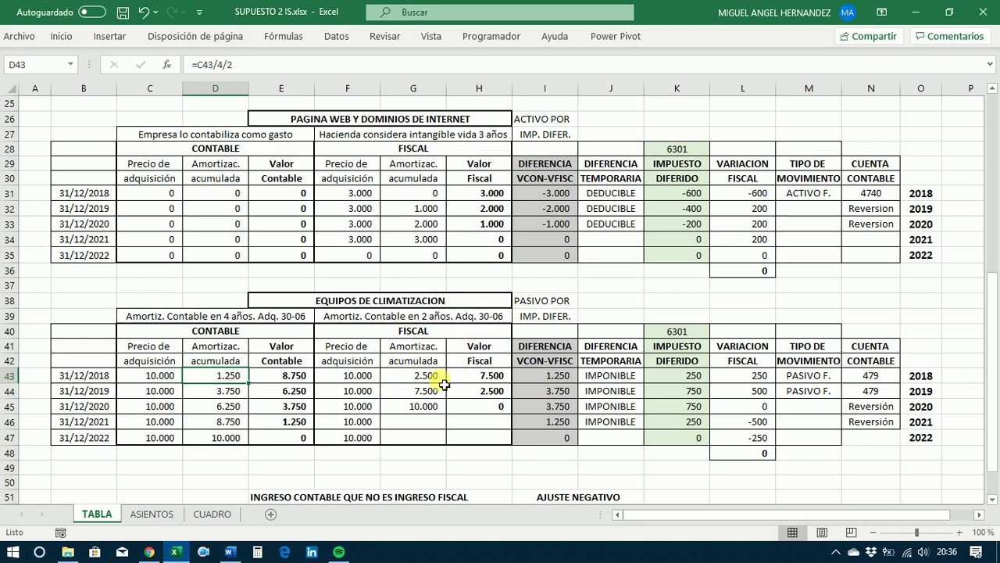
- Check the 2018 accounting-minus-fiscal difference of the EQUIPOS DE CLIMATIZACION table against the temporary differences chart on the CUADRO sheet
{"action": "left_click", "coordinate": [524, 379]}
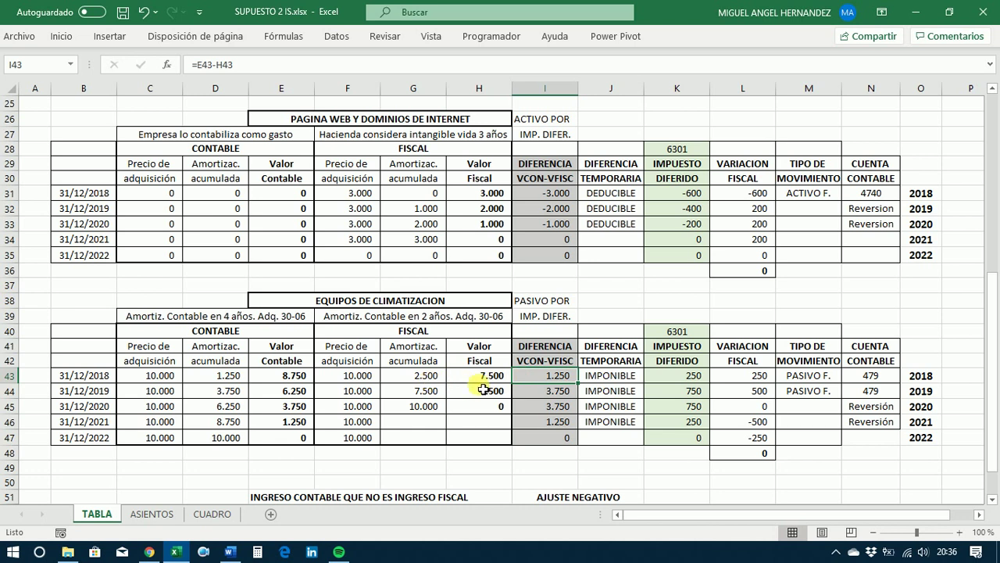
{"action": "left_click", "coordinate": [214, 513]}
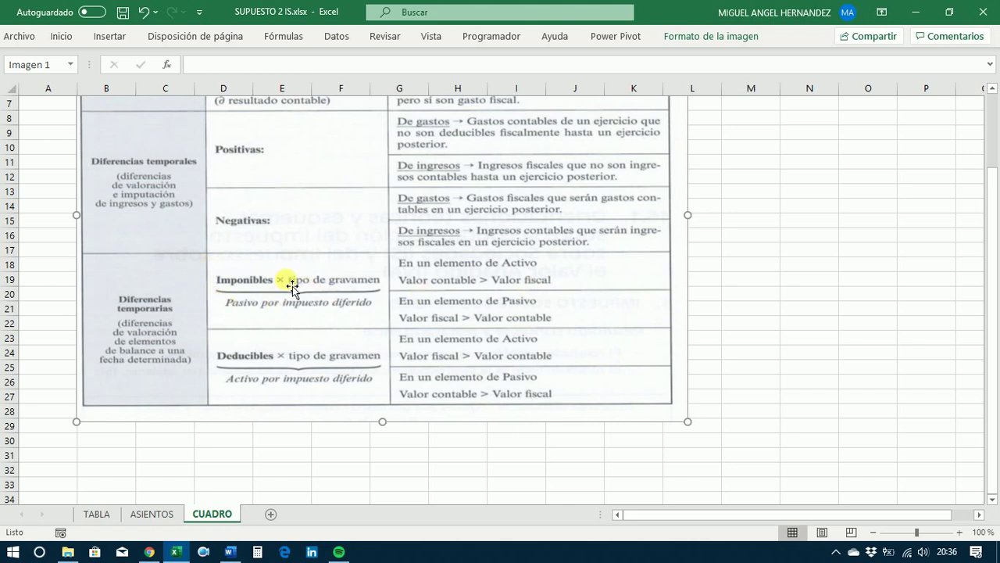
{"action": "left_click", "coordinate": [101, 516]}
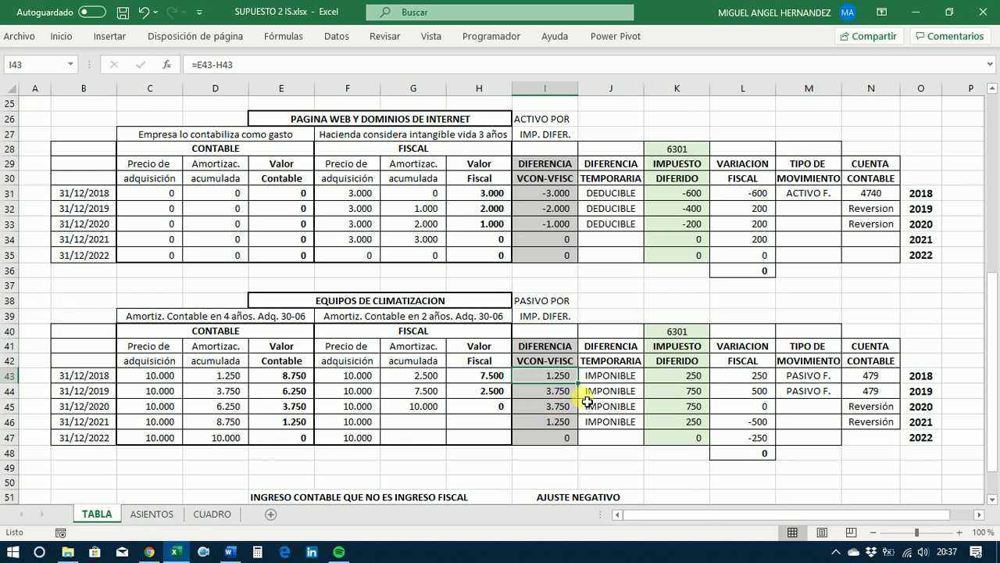
- Inspect the 2018 temporary difference type, deferred tax, movement type and account formulas in the EQUIPOS DE CLIMATIZACION table
{"action": "scroll", "coordinate": [587, 400], "scroll_direction": "down", "scroll_amount": 1}
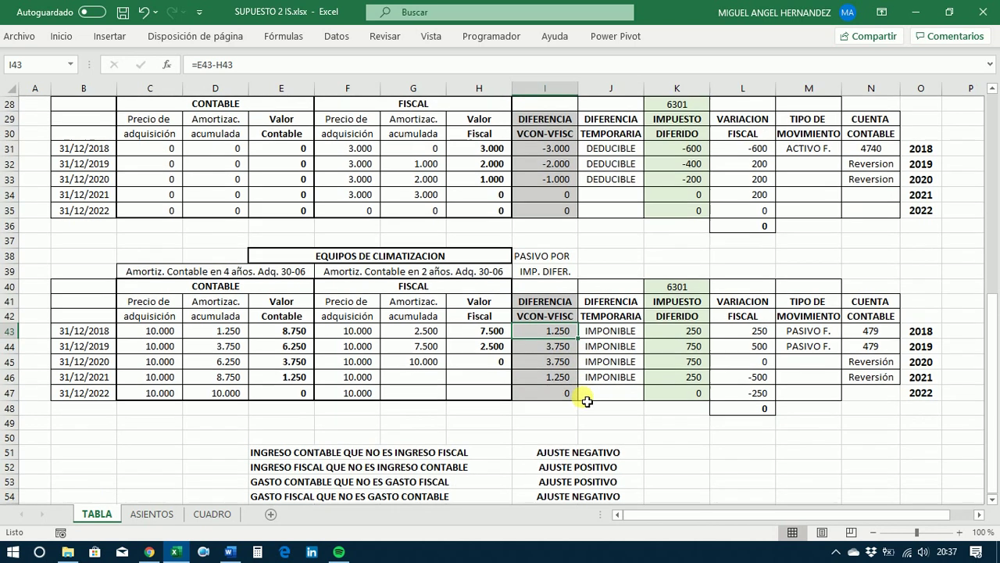
{"action": "left_click", "coordinate": [606, 336]}
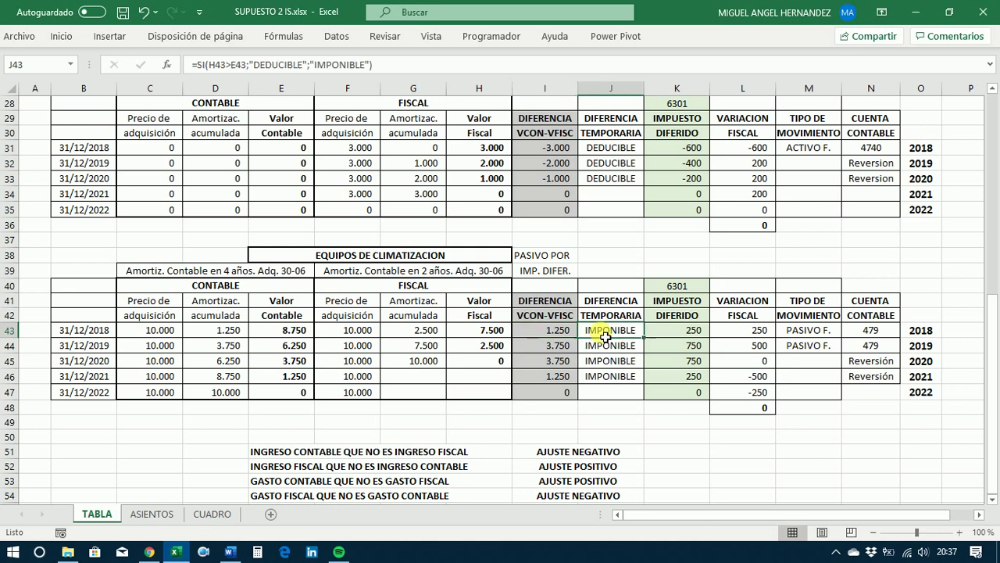
{"action": "left_click", "coordinate": [662, 334]}
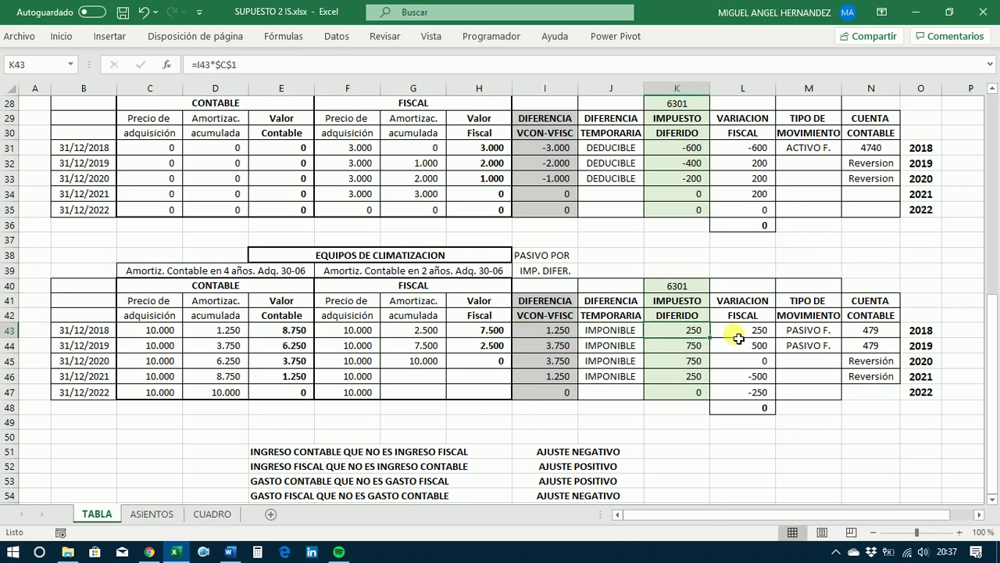
{"action": "left_click", "coordinate": [804, 336]}
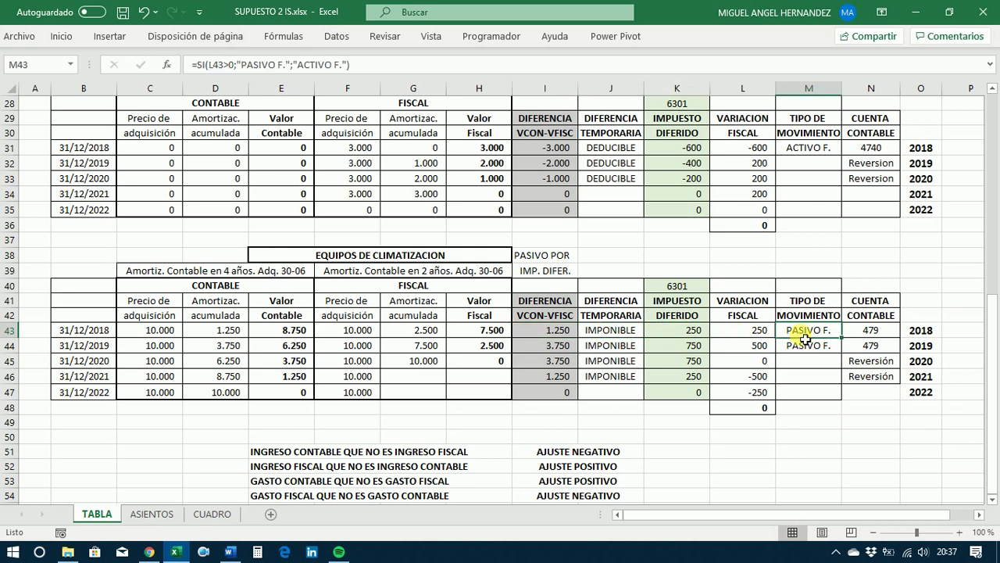
{"action": "left_click", "coordinate": [862, 337]}
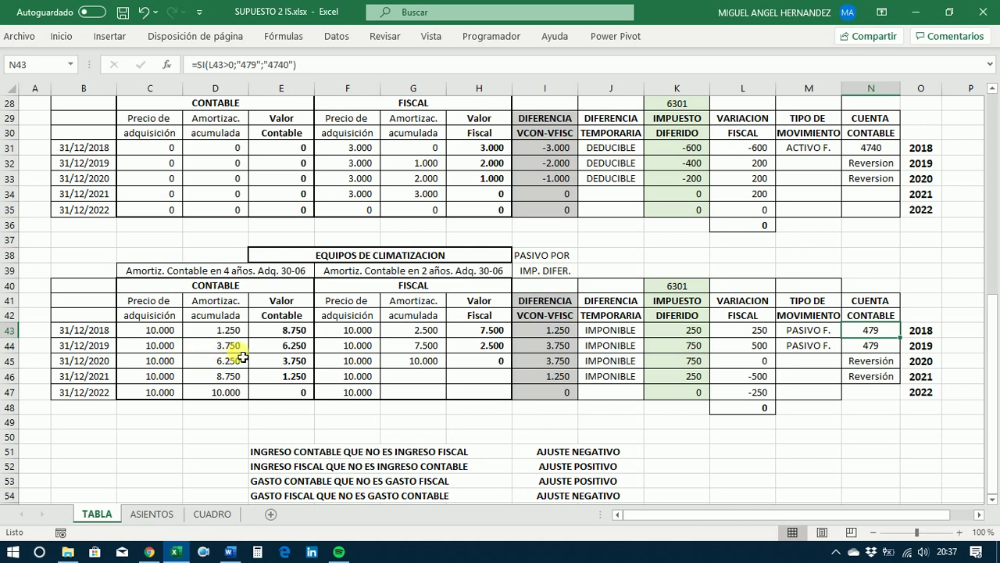
- Inspect the 2019 accounting value, fiscal value, temporary difference type and deferred tax formulas in the EQUIPOS DE CLIMATIZACION table
{"action": "left_click", "coordinate": [274, 347]}
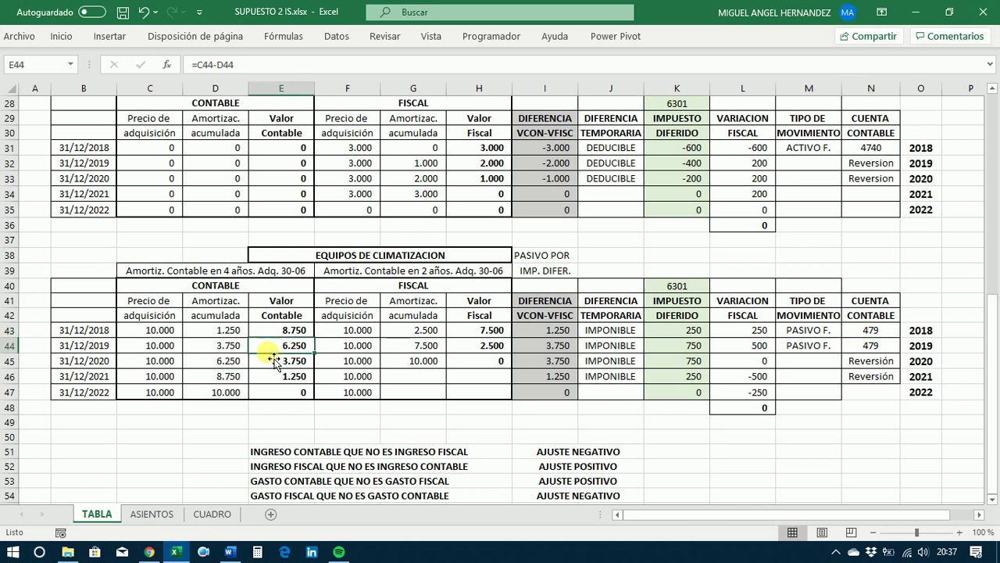
{"action": "left_click", "coordinate": [478, 352]}
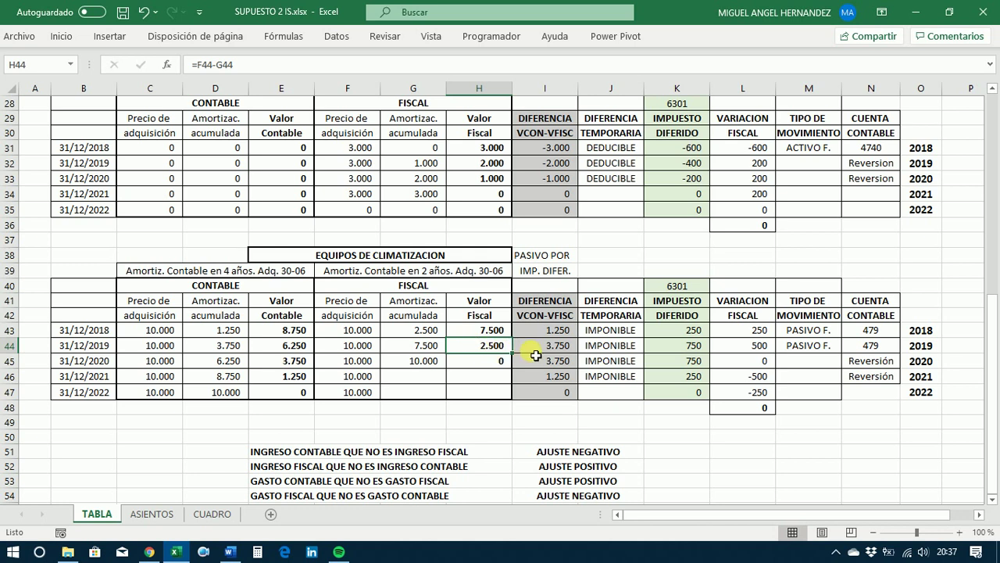
{"action": "left_click", "coordinate": [586, 354]}
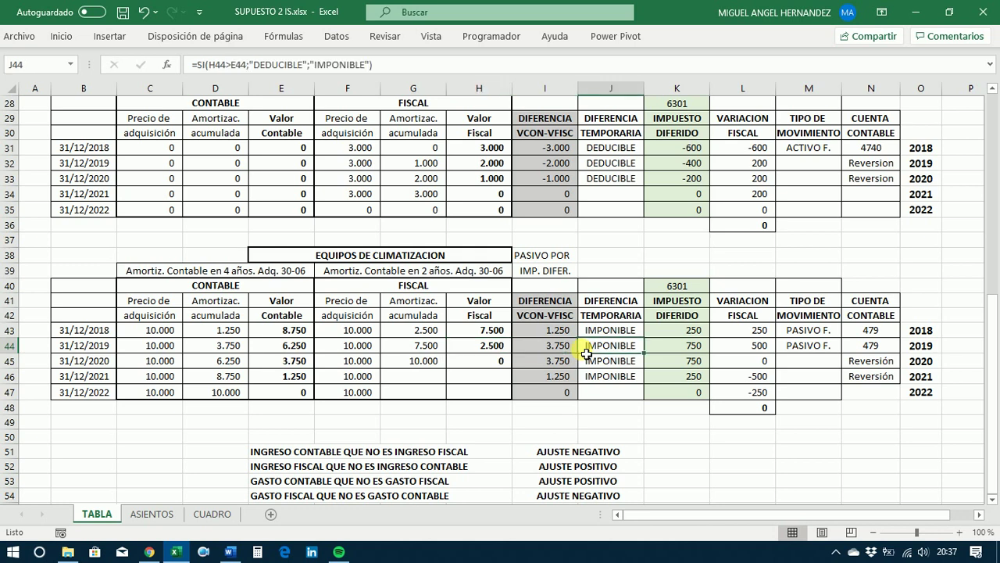
{"action": "double_click", "coordinate": [665, 350]}
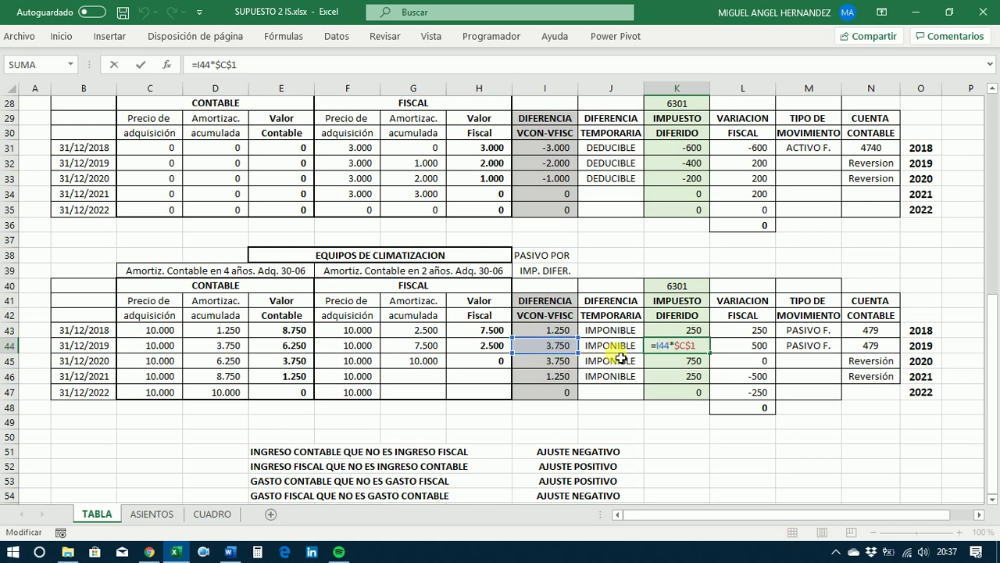
{"action": "key", "text": "ctrl+Return"}
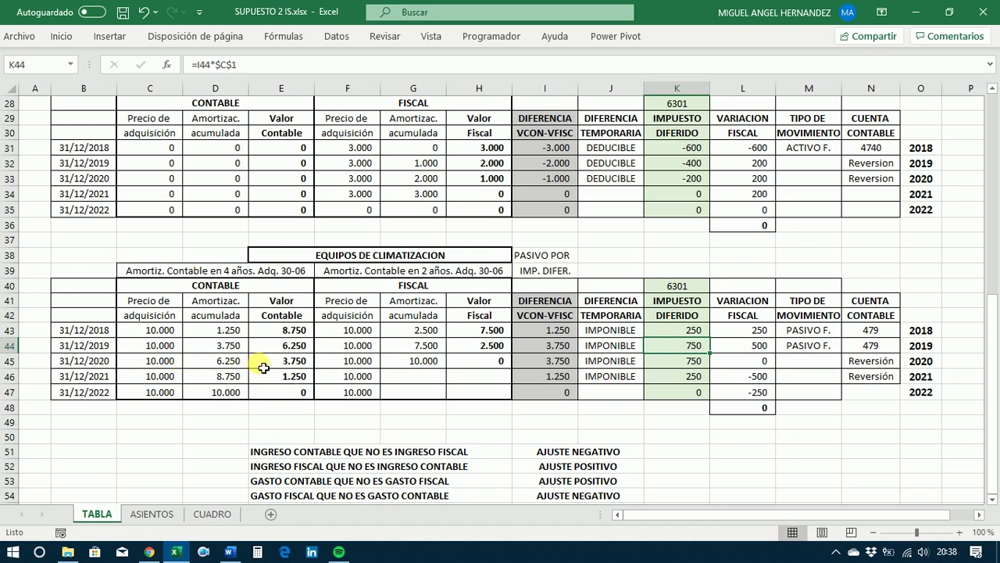
- Inspect the 2020 and 2021 value difference and deferred tax formulas of EQUIPOS DE CLIMATIZACION, plus its 2022 fiscal variation and variation total
{"action": "double_click", "coordinate": [535, 369]}
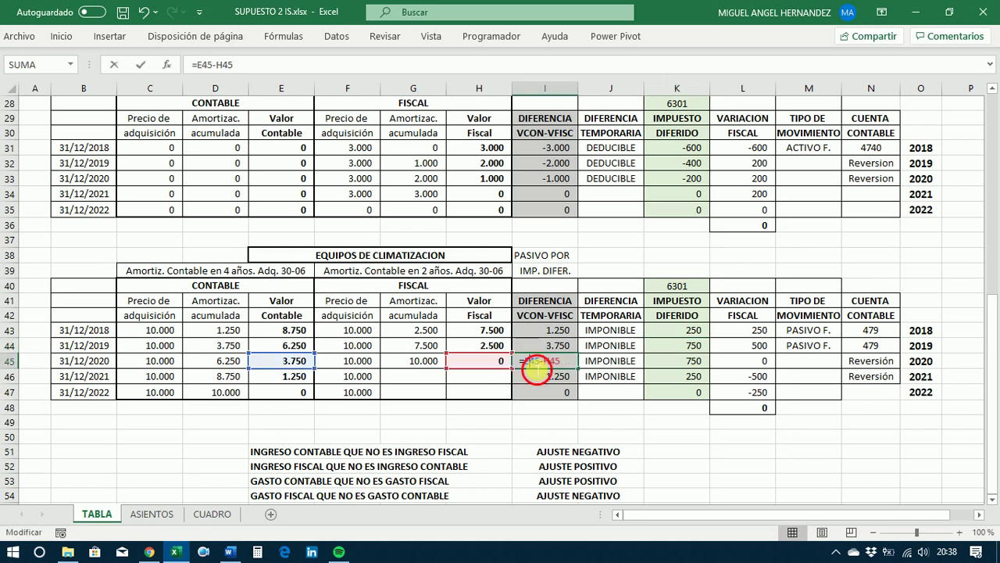
{"action": "left_click", "coordinate": [677, 368]}
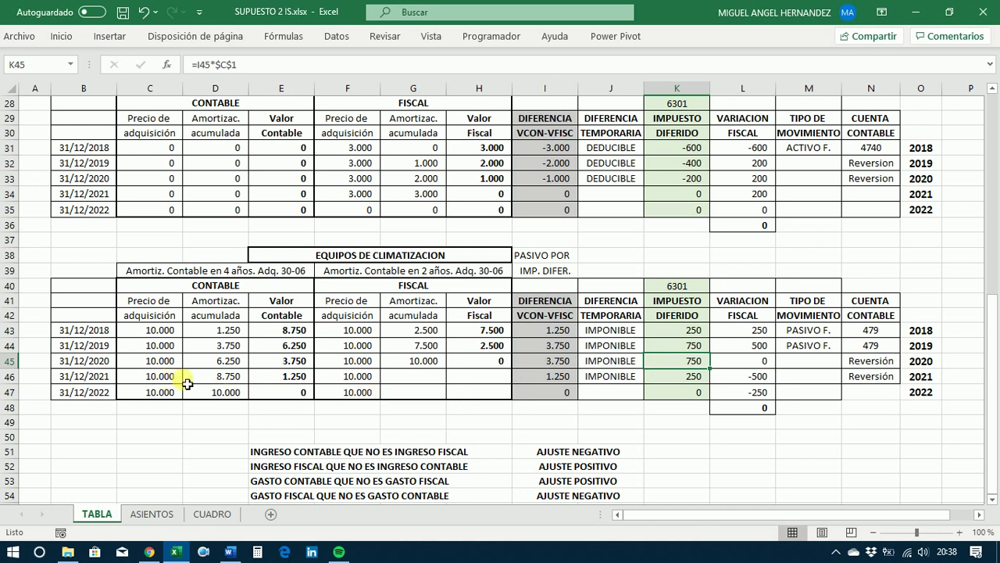
{"action": "left_click", "coordinate": [529, 382]}
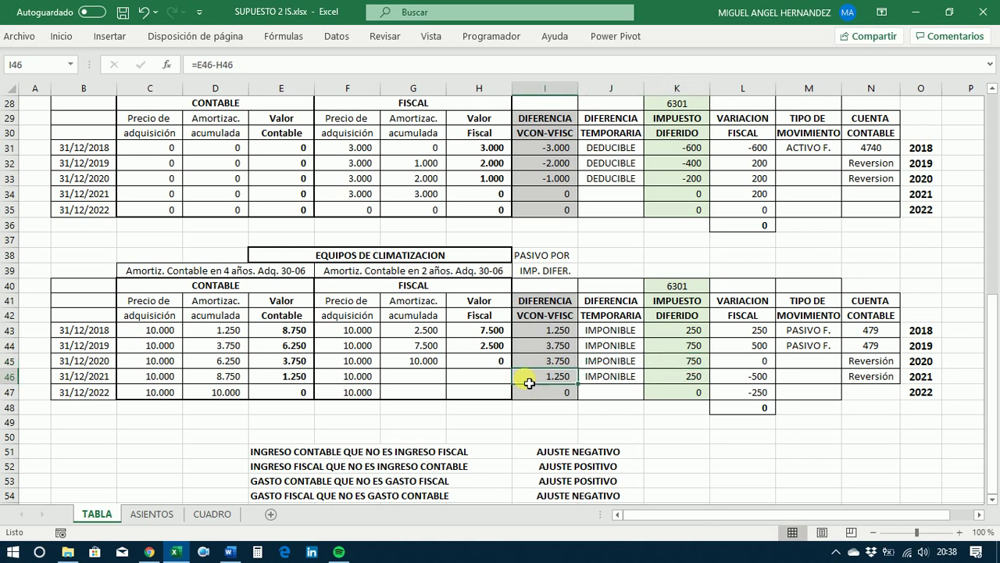
{"action": "left_click", "coordinate": [662, 381]}
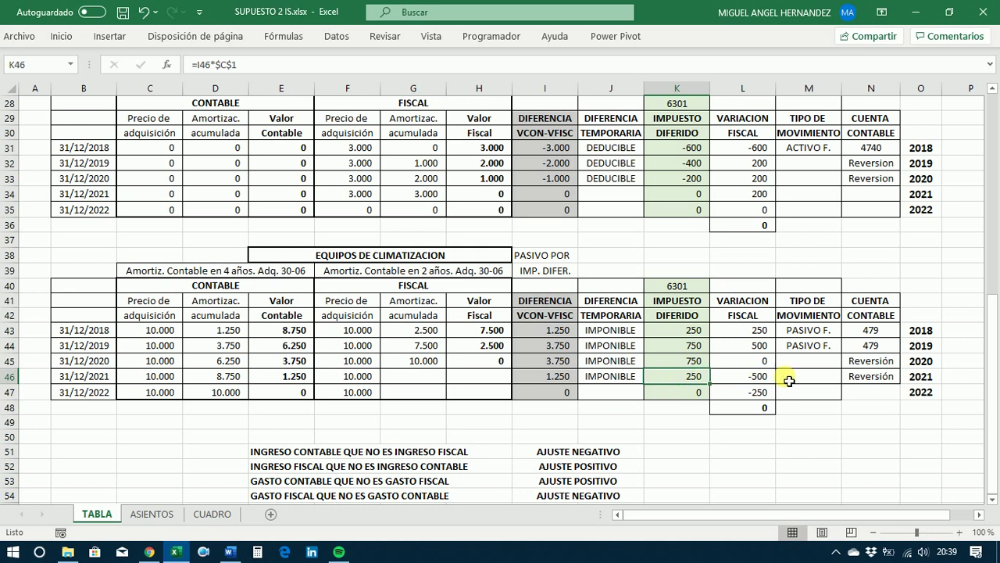
{"action": "left_click", "coordinate": [767, 392]}
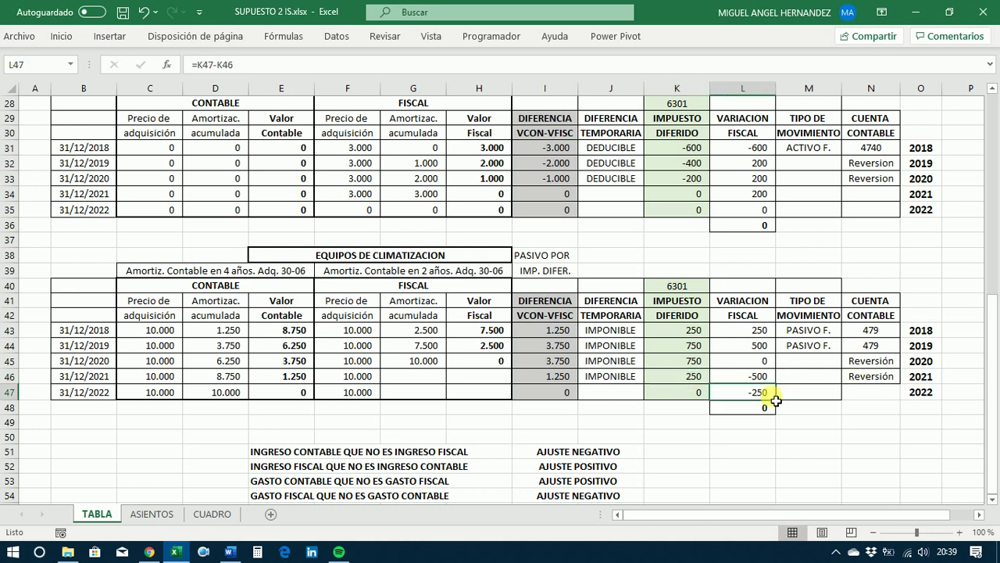
{"action": "left_click", "coordinate": [744, 411]}
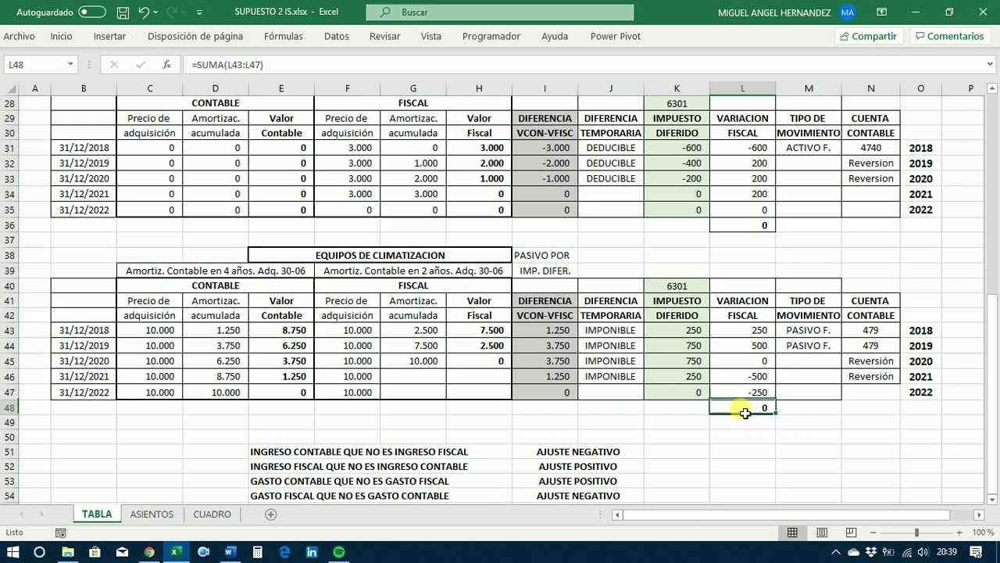